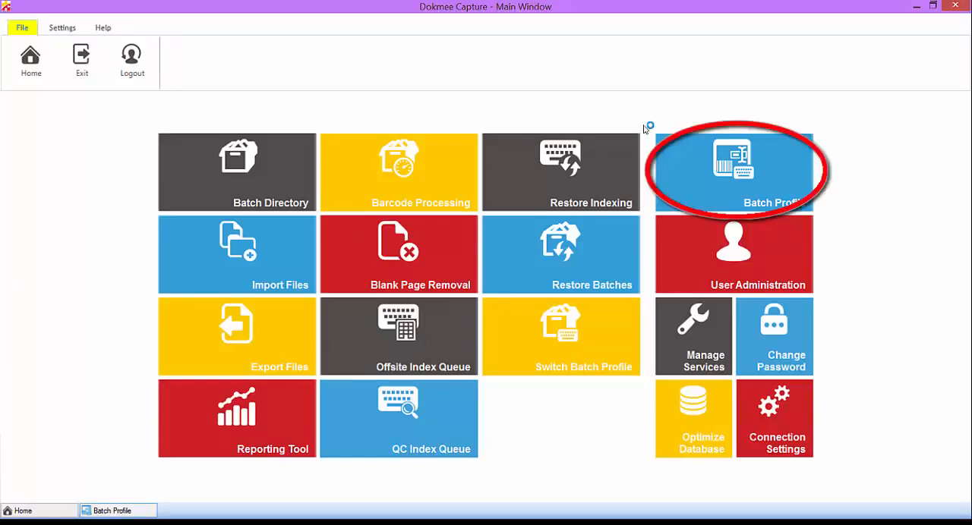
Step: Create a new batch profile named "New Profile"
click(690, 159)
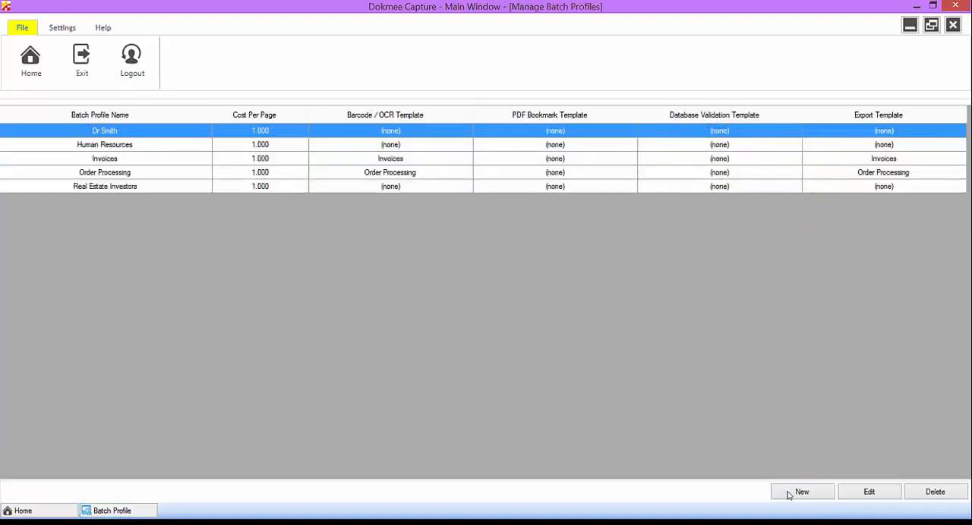
click(813, 487)
text(New)
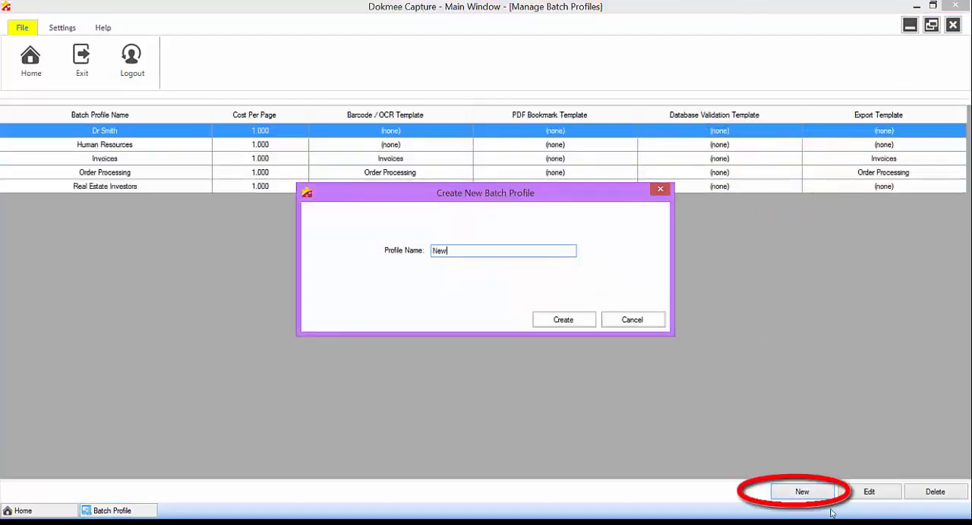
text( Profile)
key(Return)
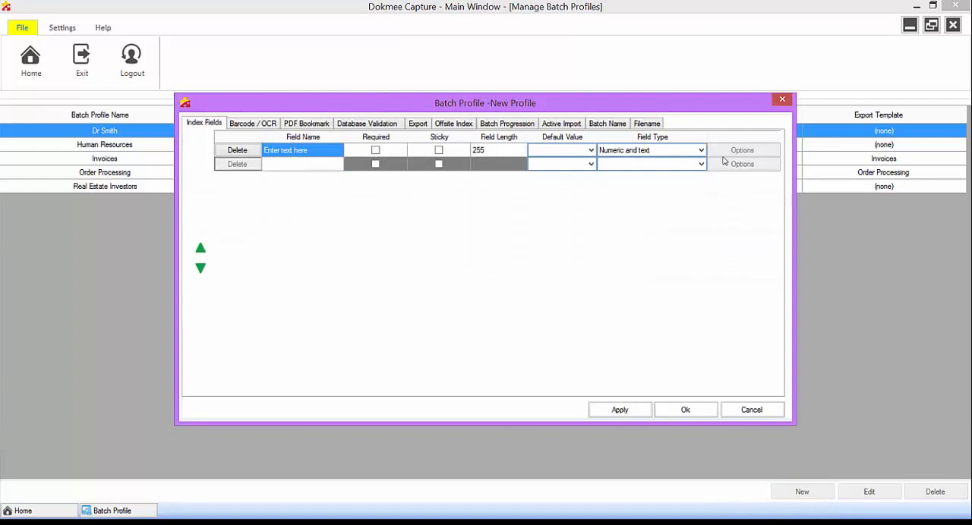
Step: Name the profile's first index field "Name"
click(282, 150)
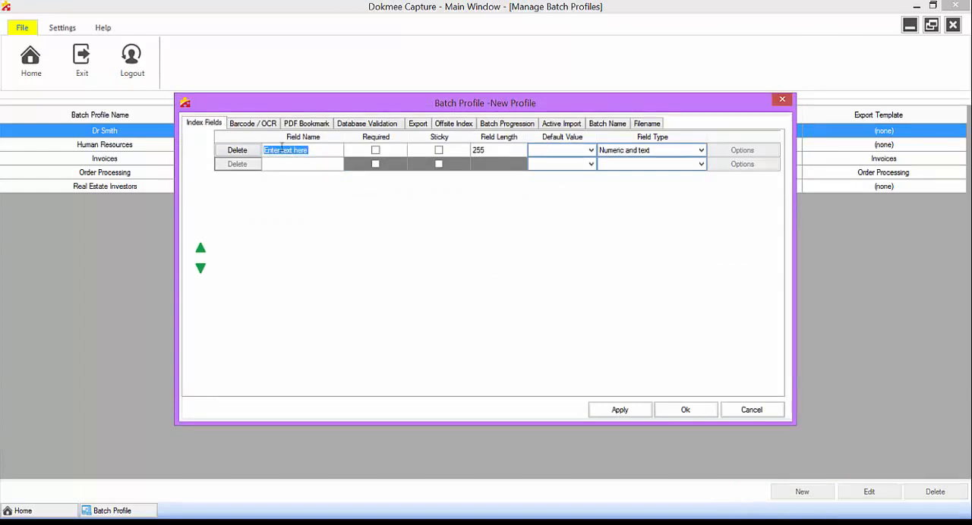
text(Name)
key(Tab)
click(281, 149)
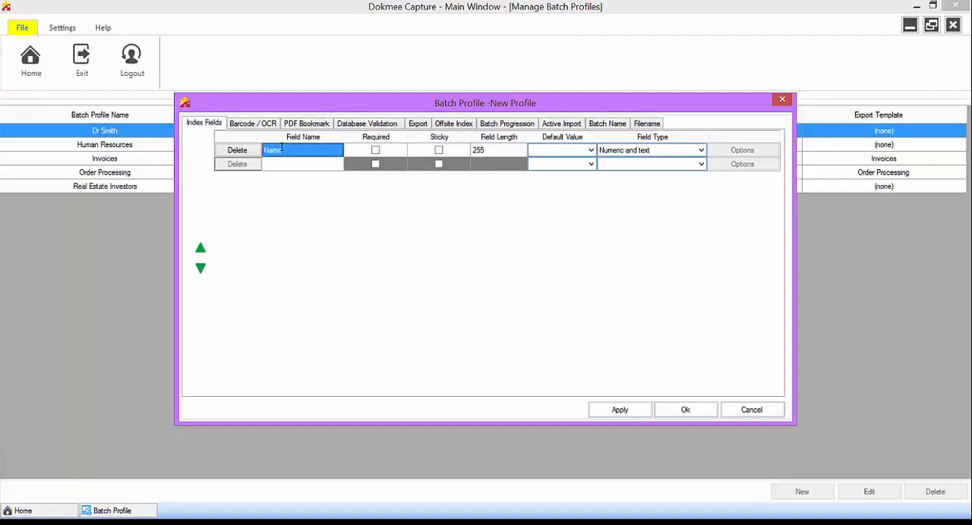
Step: Add a second index field named "ID Number" below the Name field
key(Down)
text(ID)
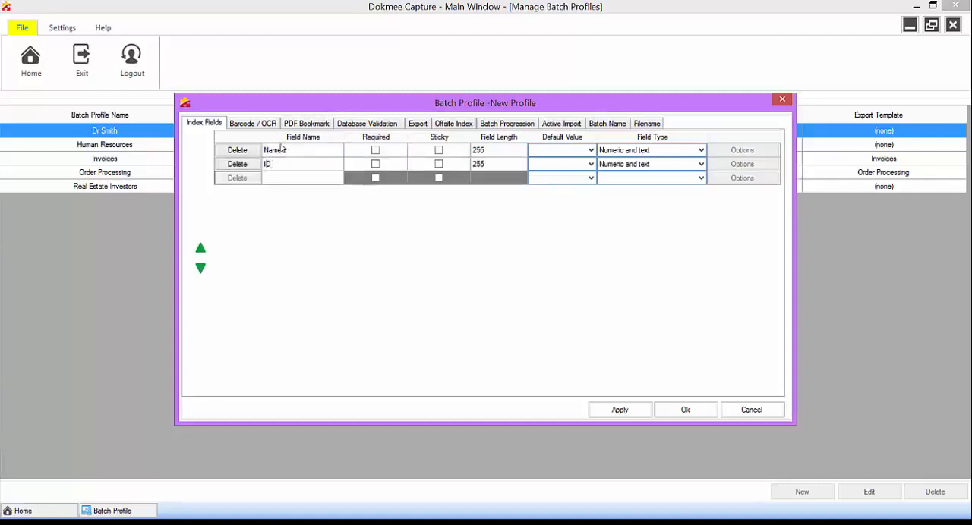
text( NUMBE)
key(BackSpace)
key(BackSpace)
key(BackSpace)
key(BackSpace)
key(BackSpace)
text(num)
key(BackSpace)
key(BackSpace)
key(BackSpace)
text(Number)
key(Return)
key(Down)
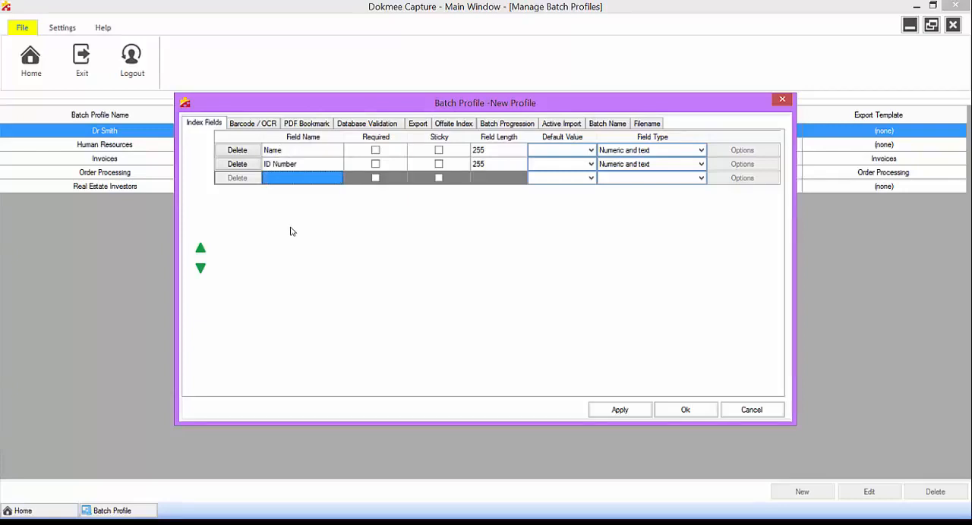
Step: Add two more index fields named "Date" and "Document Type" below ID Number
text(Date)
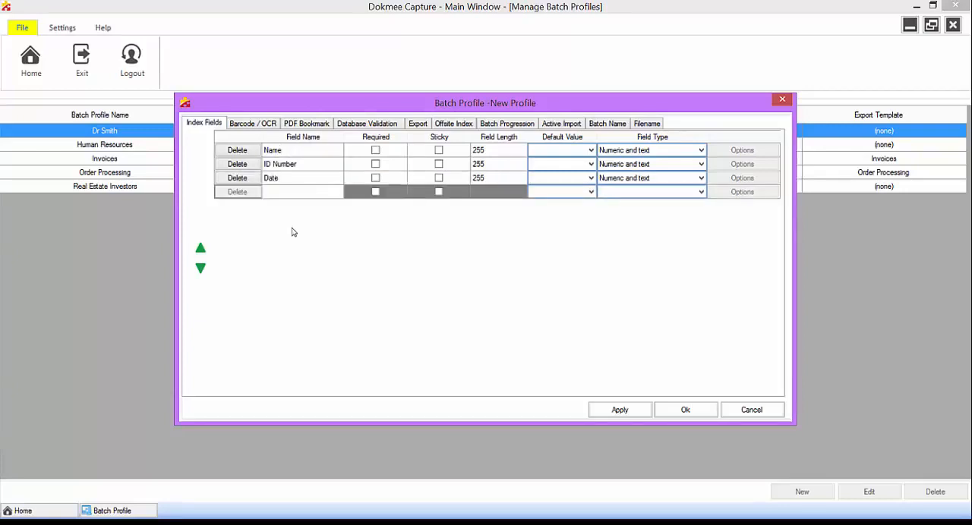
key(Return)
key(Down)
text(Docum)
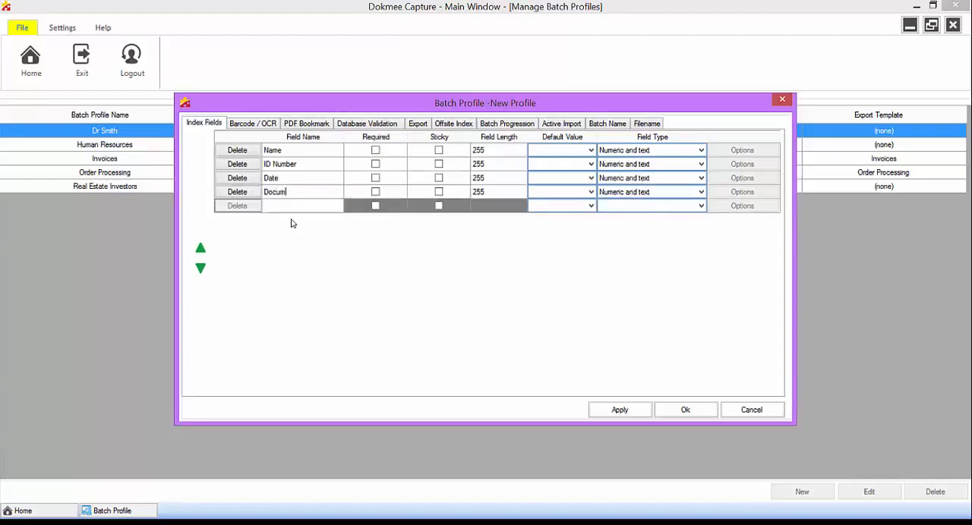
text(ent Type)
key(Return)
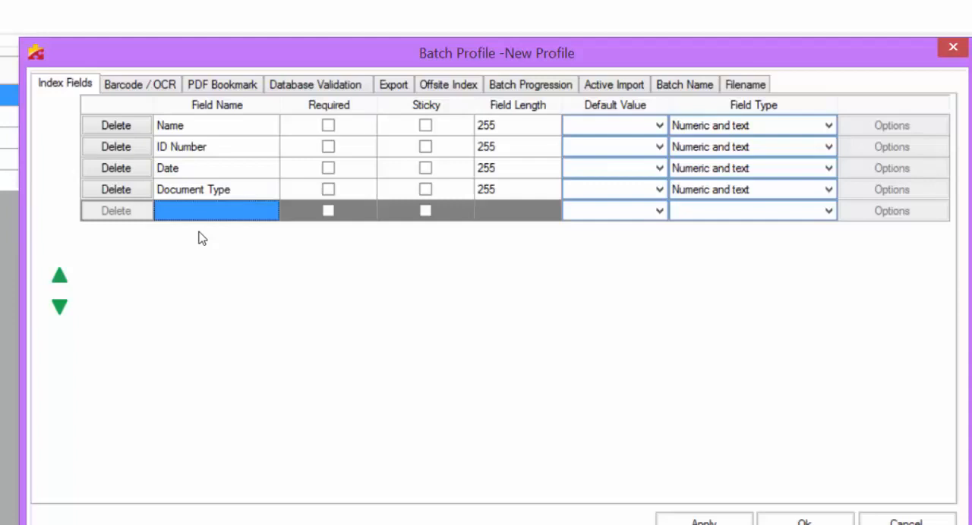
Step: Make the Name index field required and the ID Number index field sticky
click(333, 127)
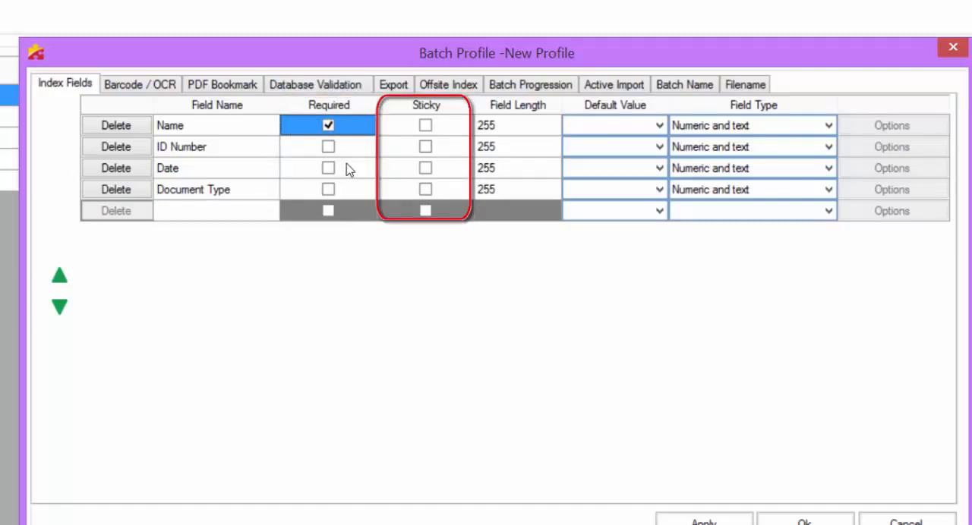
click(427, 152)
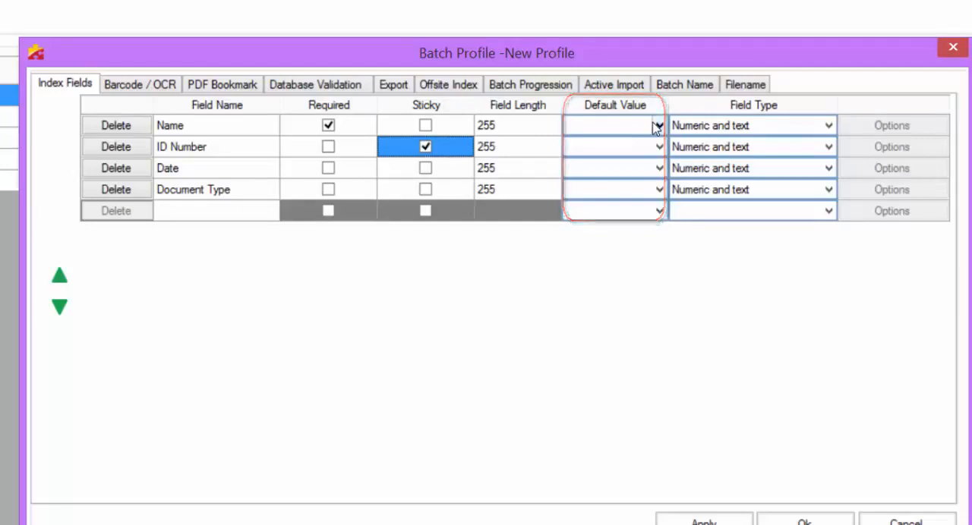
Step: Change the field type of the Name index field to Select list
click(829, 126)
click(828, 127)
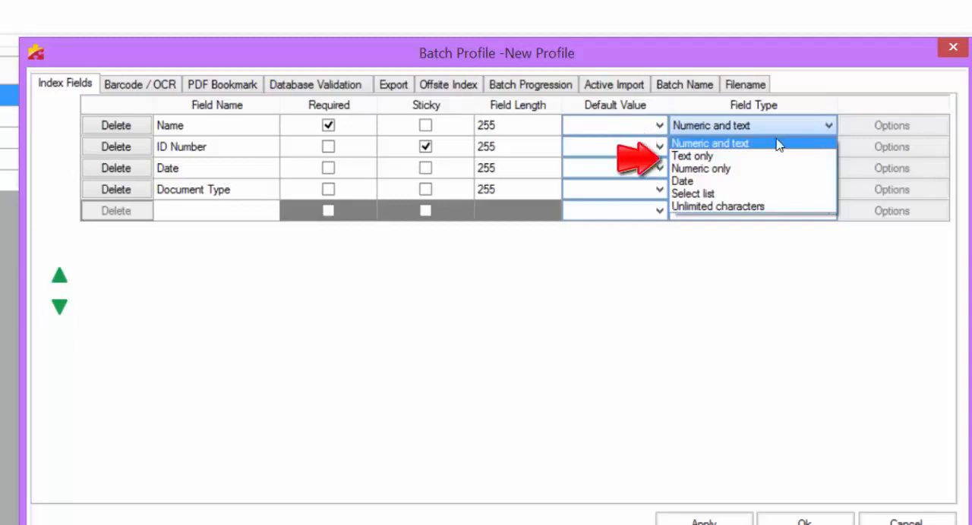
click(769, 195)
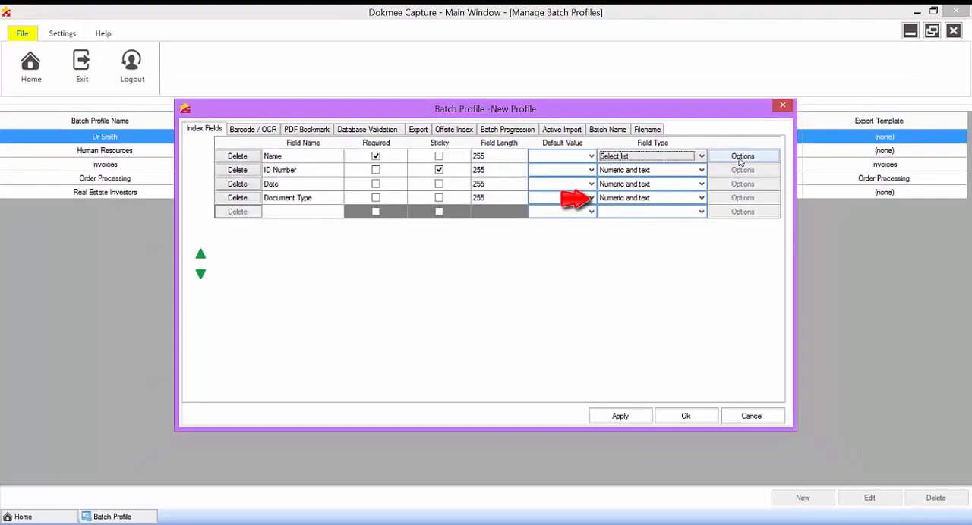
Step: Add four people's first names as values to the Name field's select list and accept the list
click(740, 159)
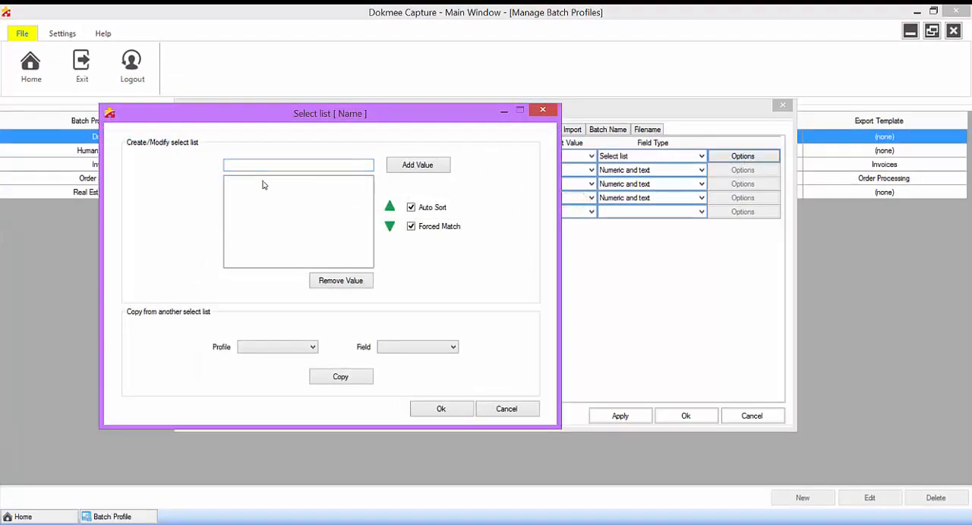
click(280, 164)
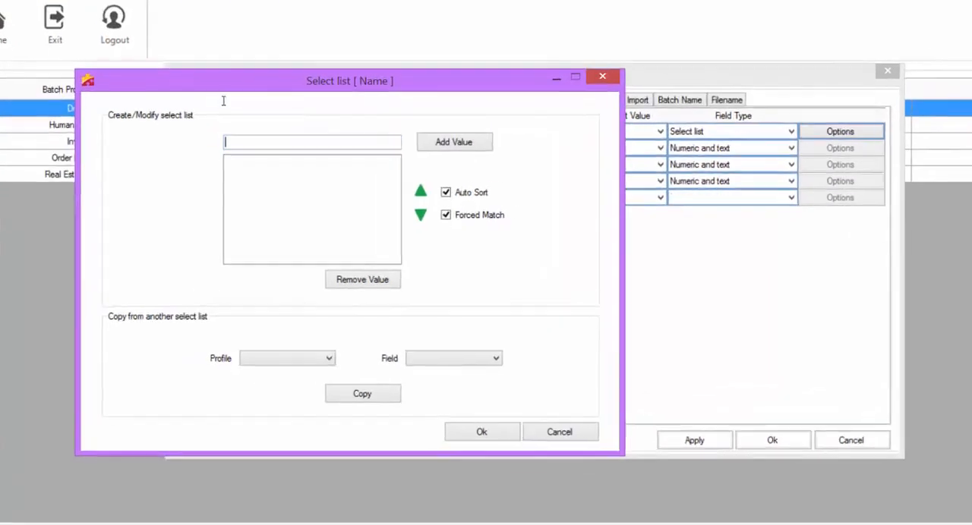
text(Arlene)
key(Return)
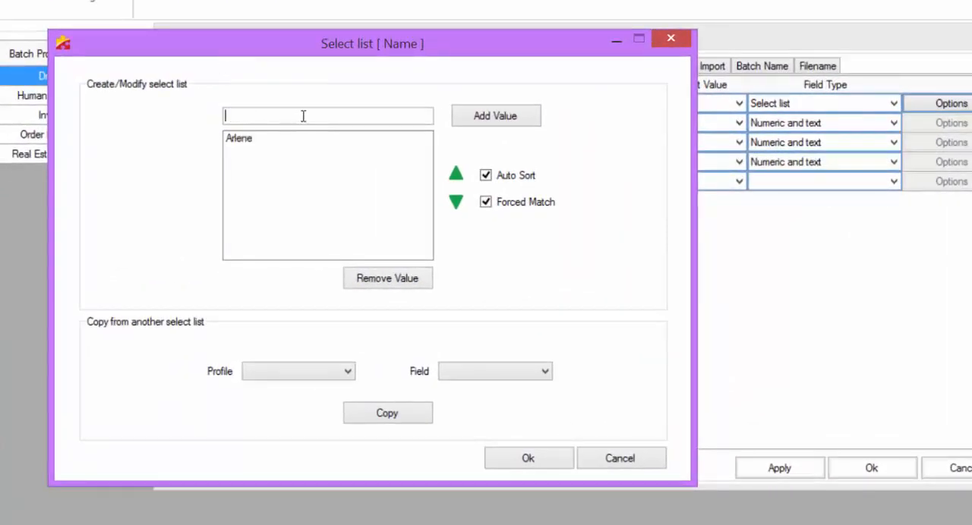
text(Amanda)
key(Return)
text(Jose)
key(Return)
text(Grant)
key(Return)
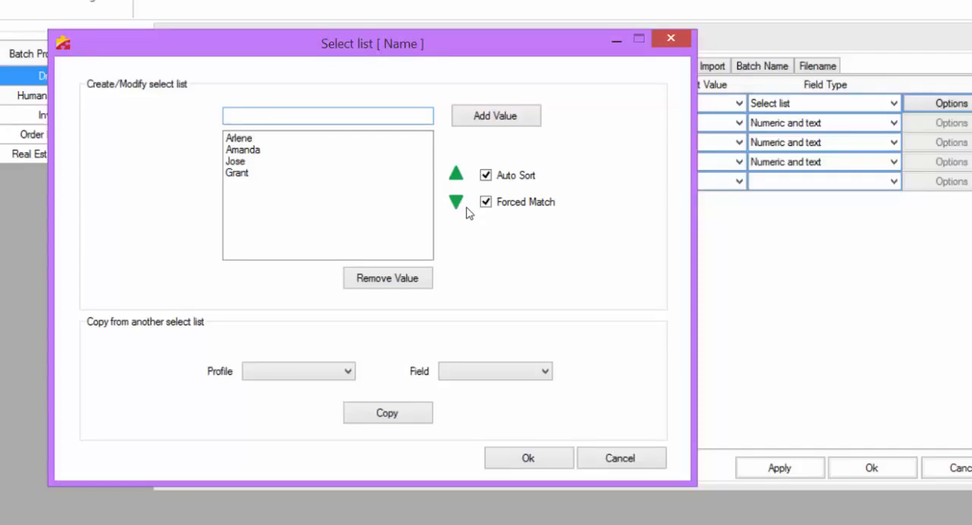
click(512, 450)
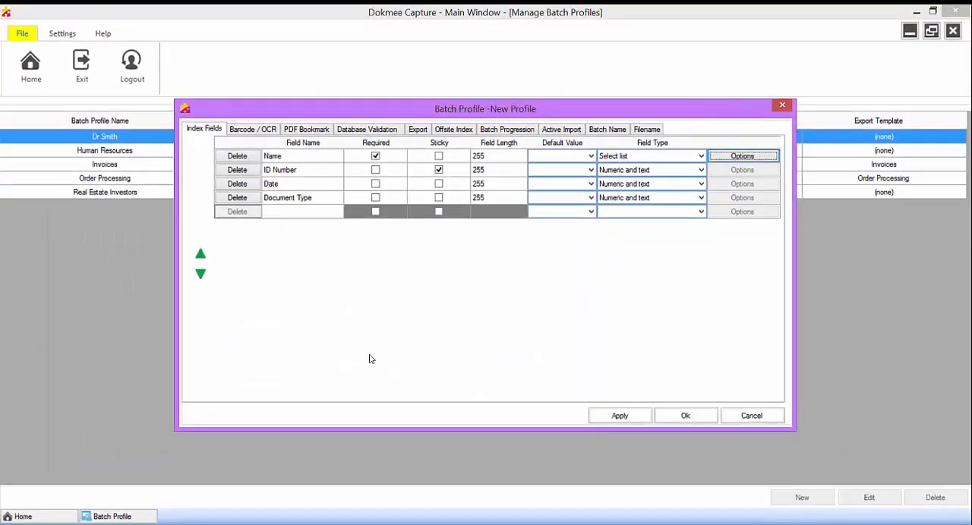
Step: Prefill the Batch Name value with "Batch" and enable consecutive numbering of the Batch Number value
click(505, 131)
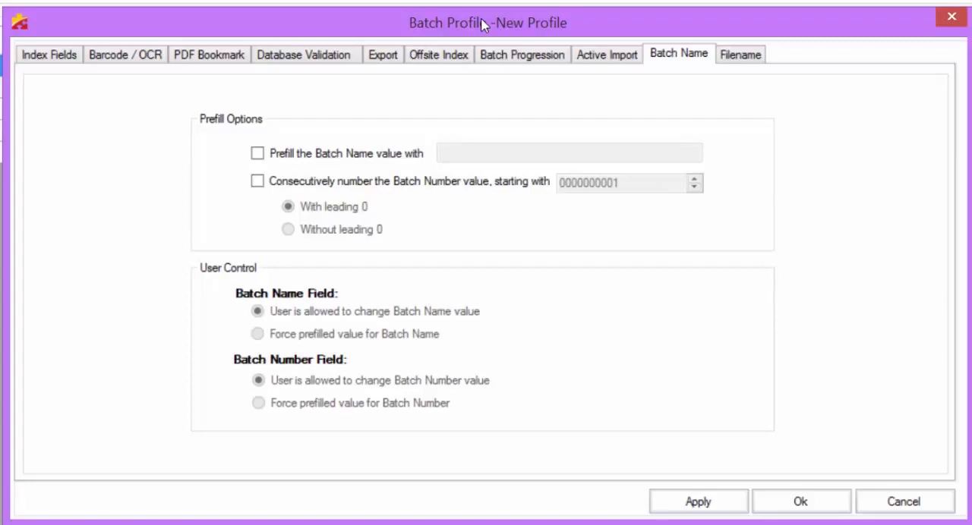
click(259, 155)
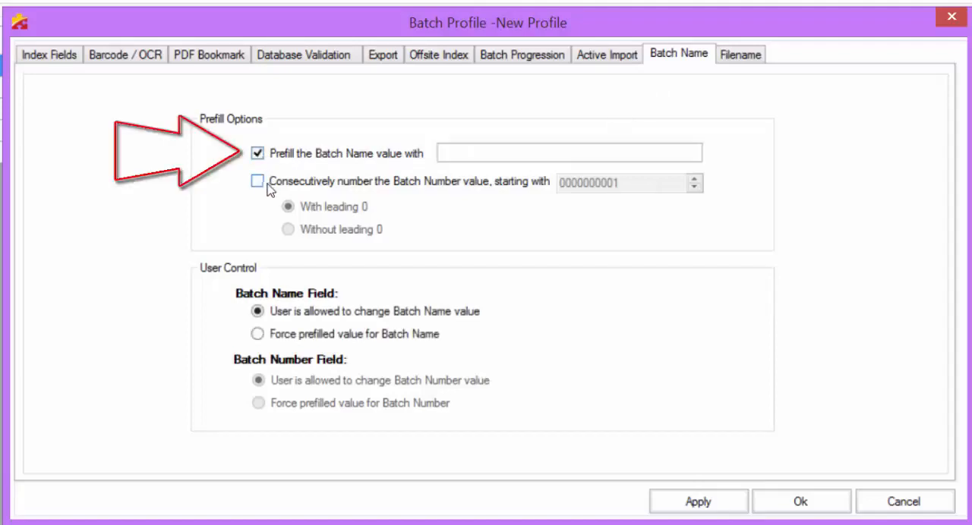
click(259, 184)
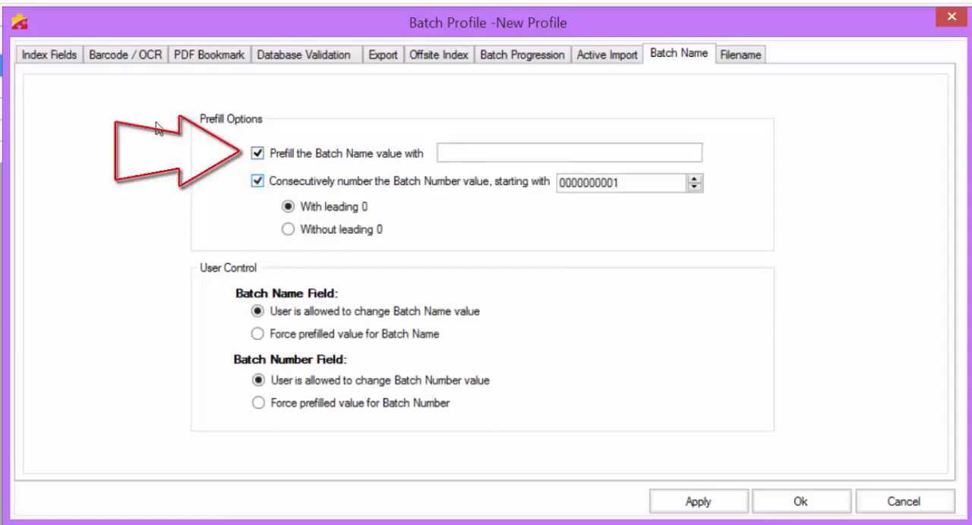
click(454, 155)
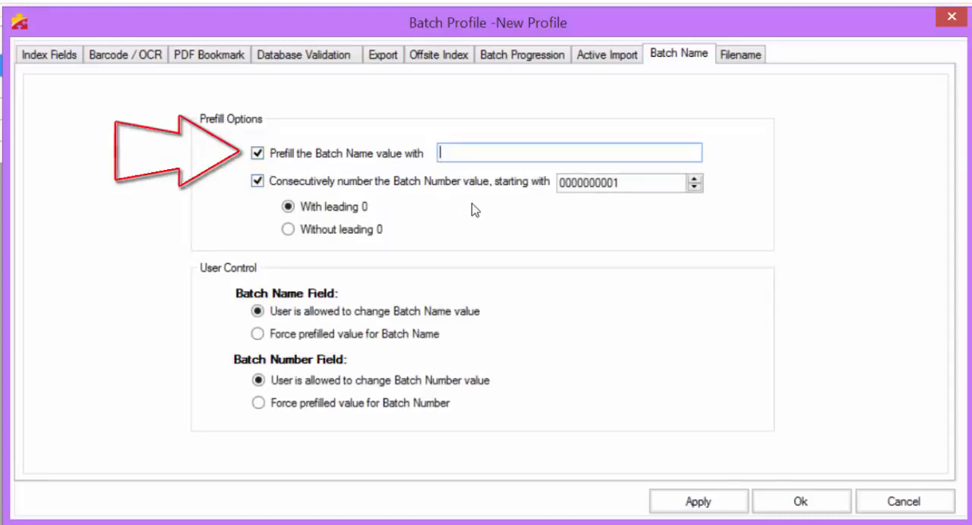
text(Batch)
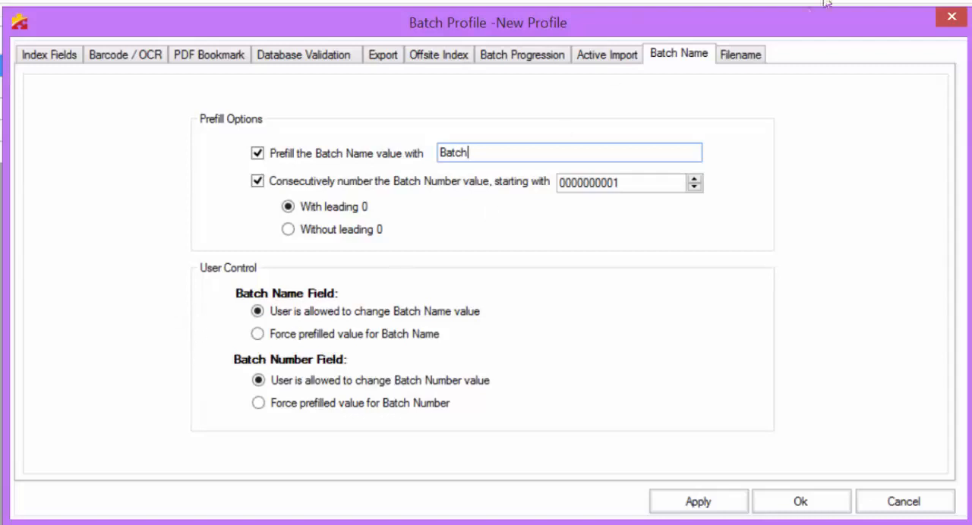
Step: Replace the profile's filename prefix with "HR"
click(734, 63)
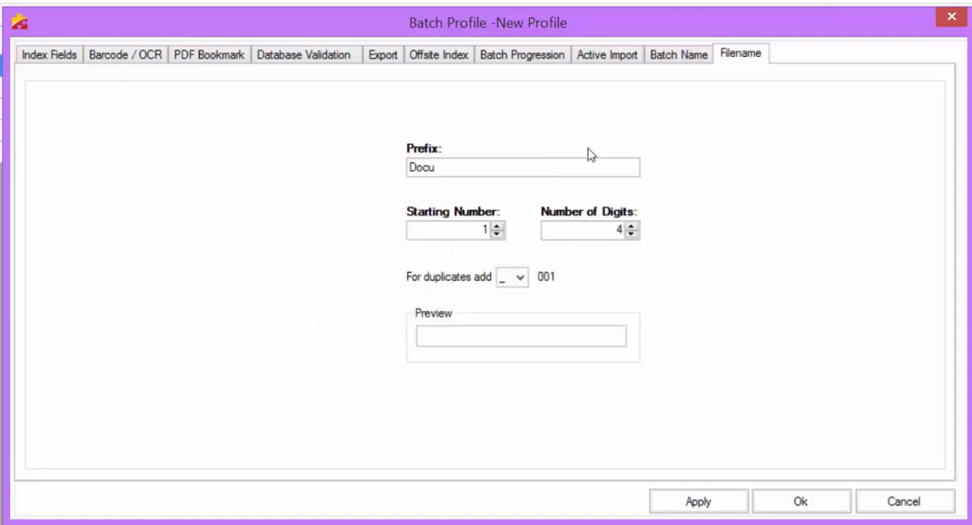
click(555, 163)
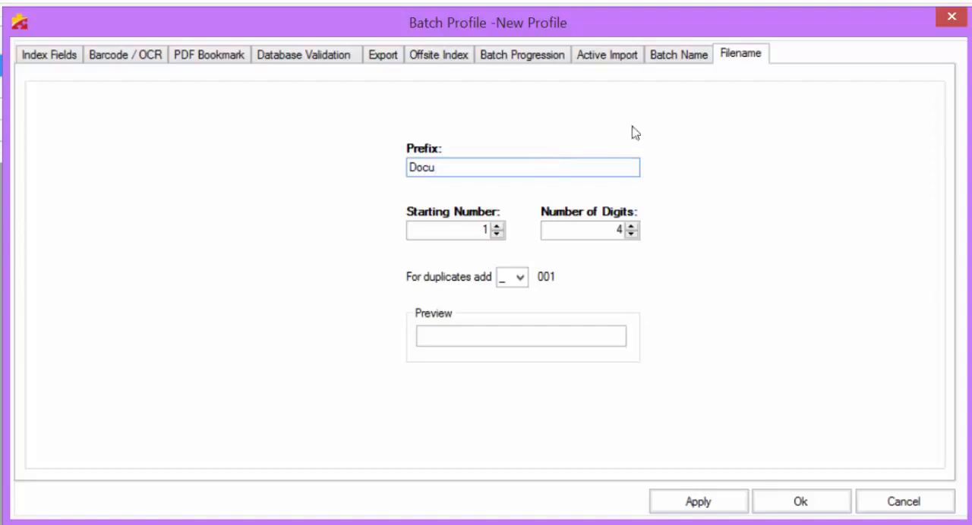
drag(432, 165, 290, 105)
key(BackSpace)
text(H)
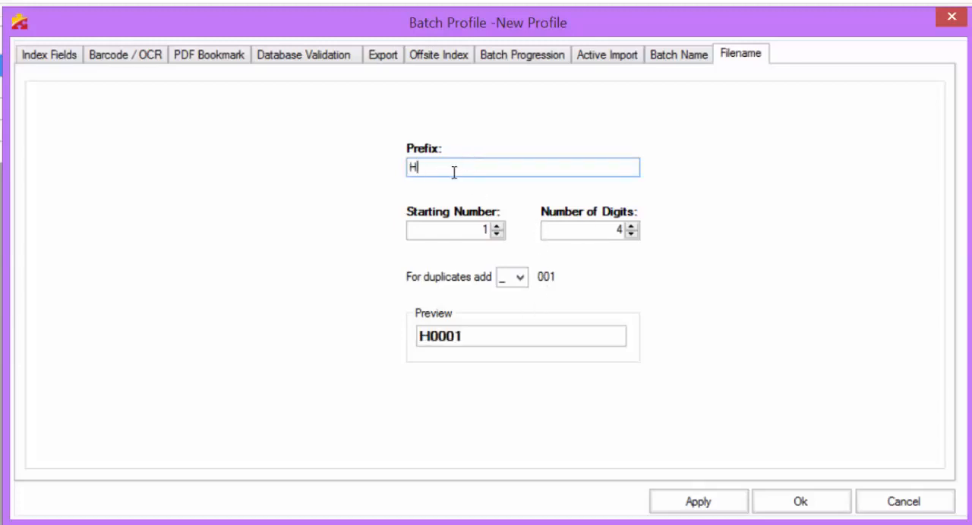
text(R)
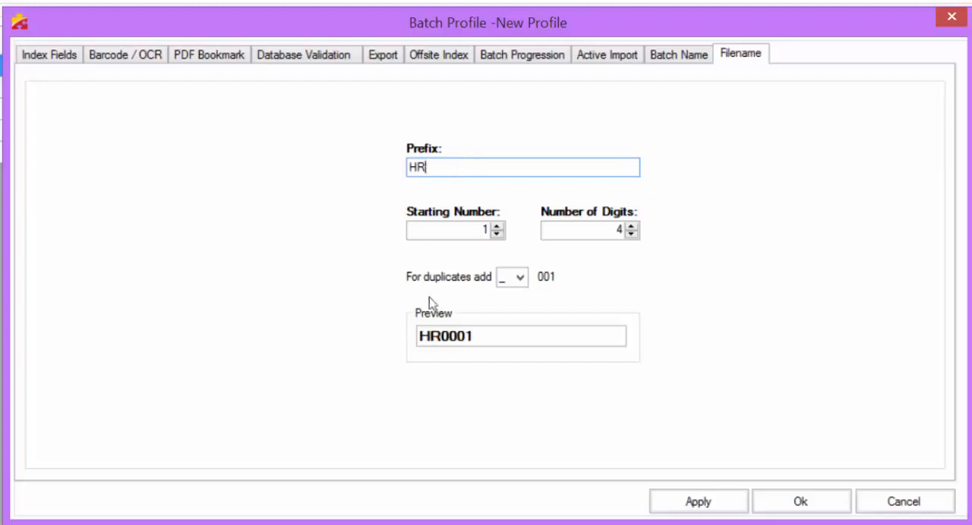